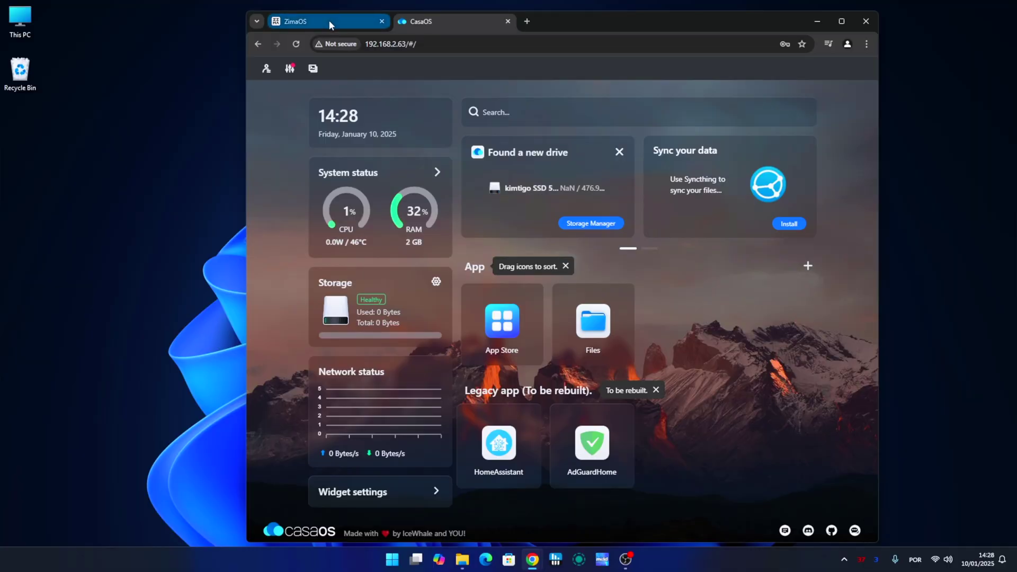
# Switch the browser to the ZimaOS dashboard tab.
pyautogui.click(328, 21)
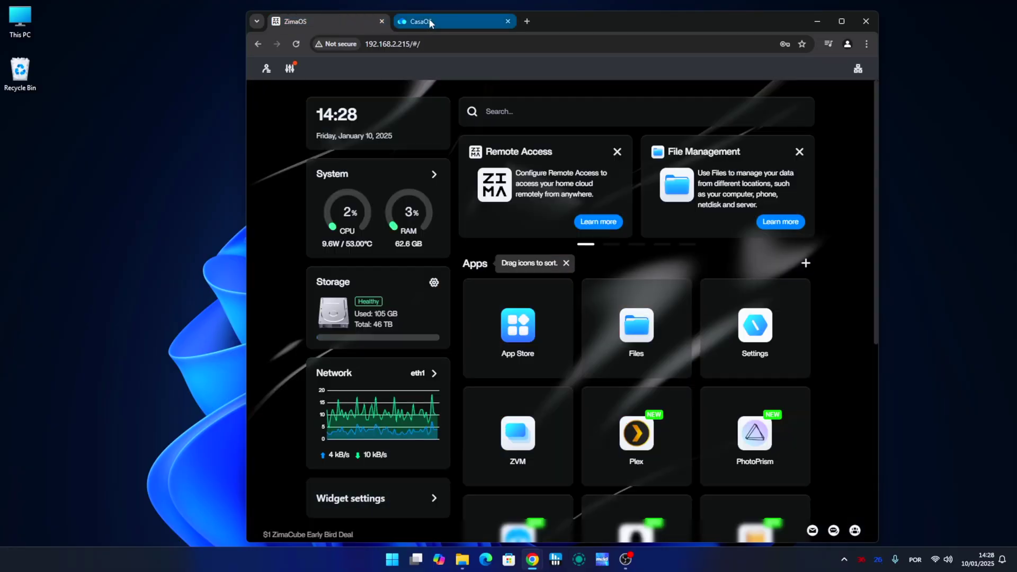
# Flip back and forth between the ZimaOS and CasaOS tabs to compare their dashboards.
pyautogui.click(429, 21)
pyautogui.click(317, 23)
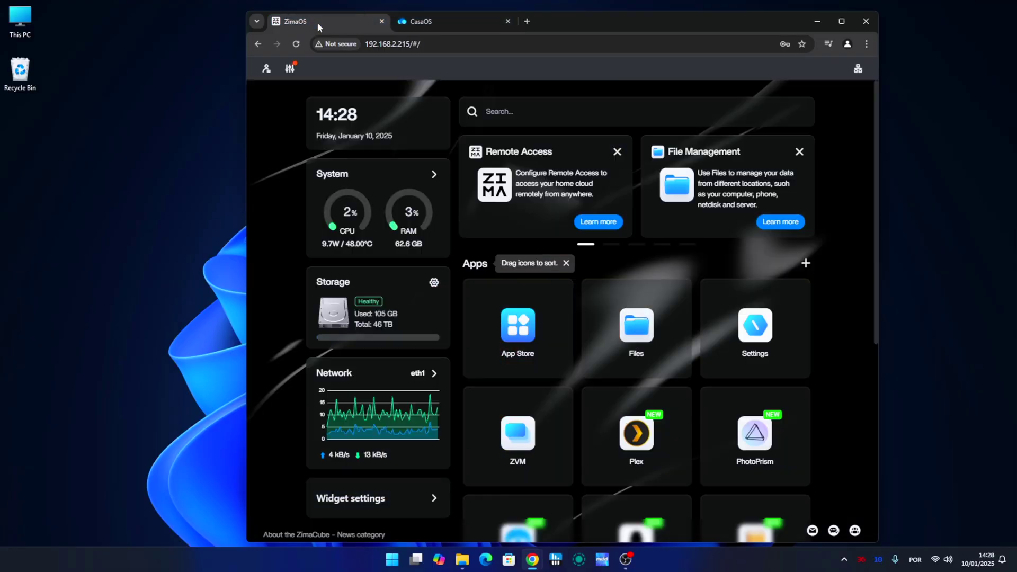
pyautogui.click(440, 17)
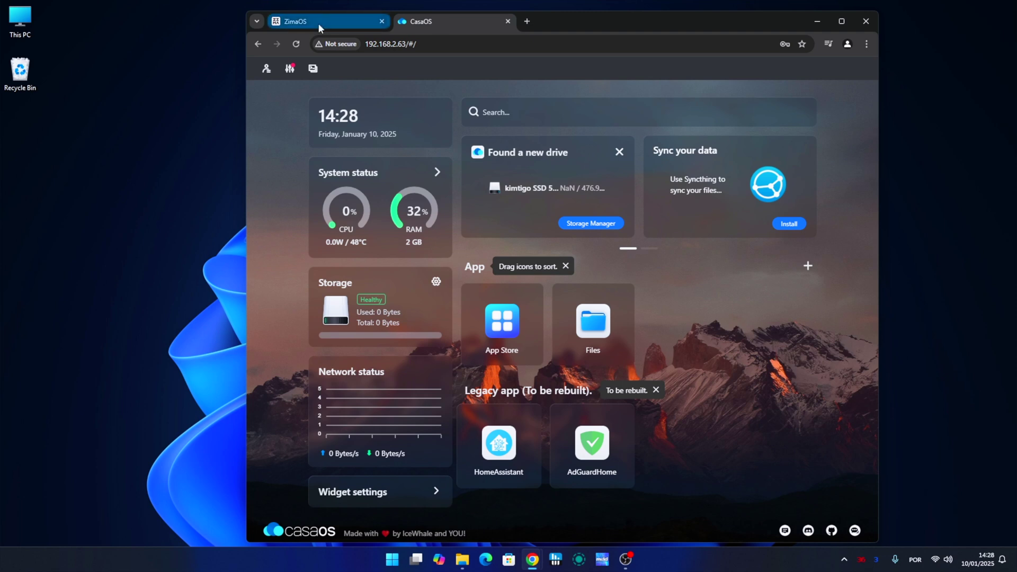
pyautogui.click(453, 19)
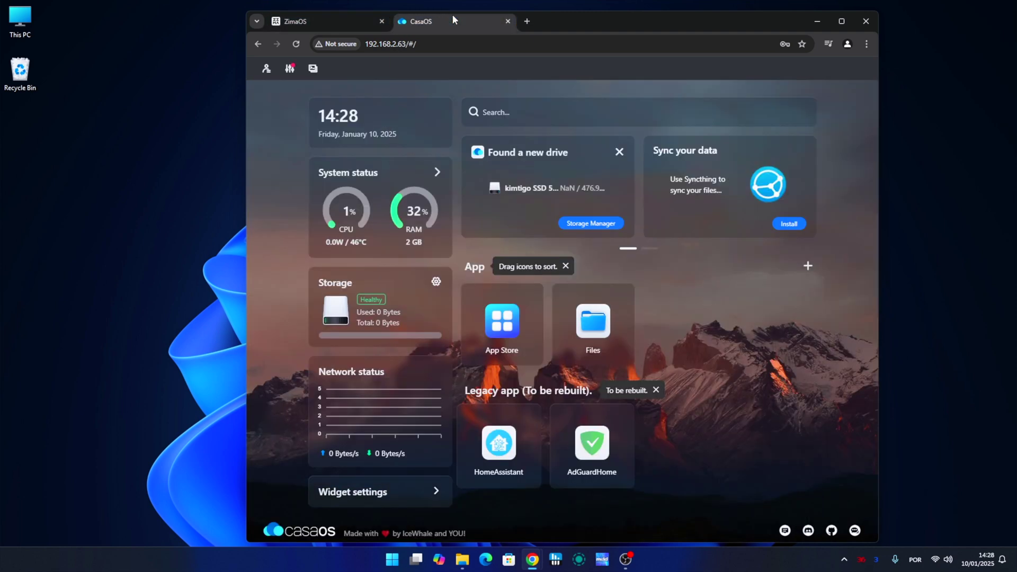
pyautogui.click(330, 20)
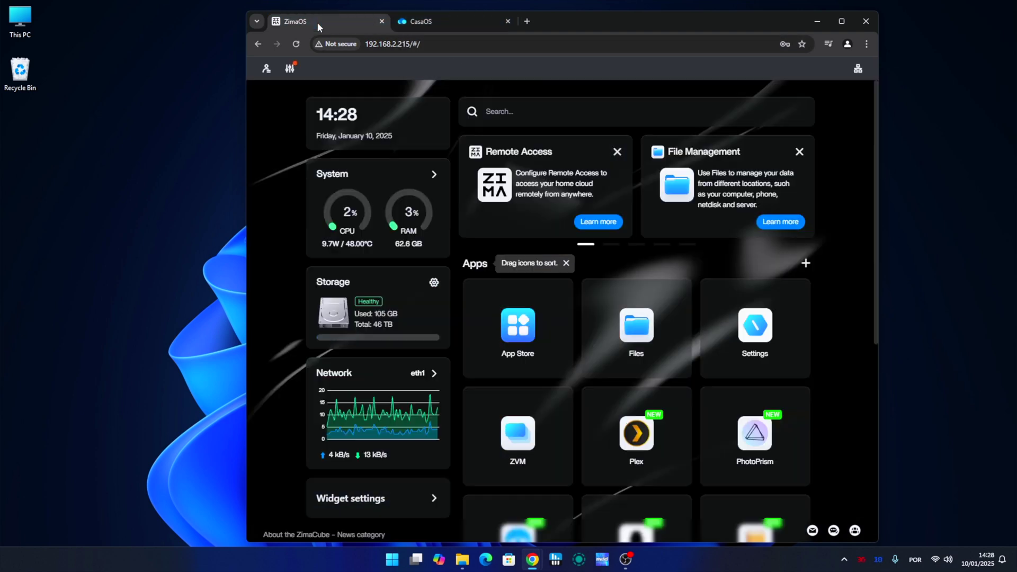
pyautogui.click(439, 19)
pyautogui.click(319, 22)
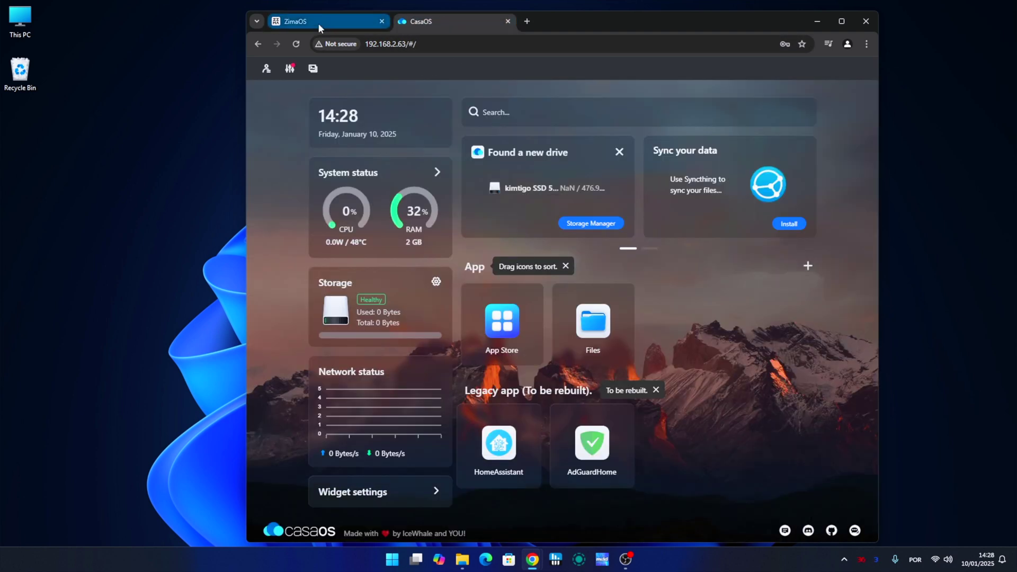
pyautogui.click(452, 15)
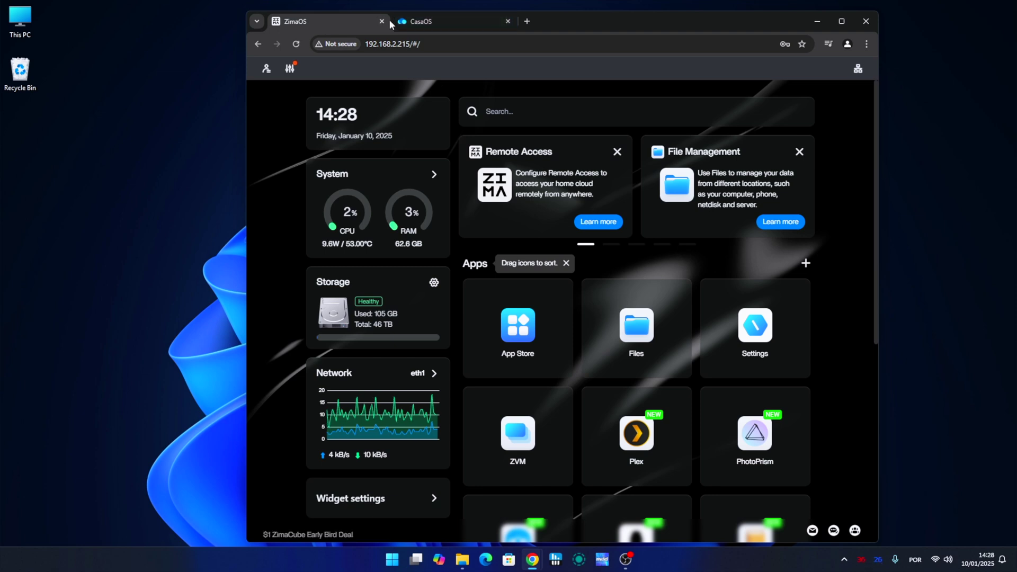
pyautogui.click(429, 18)
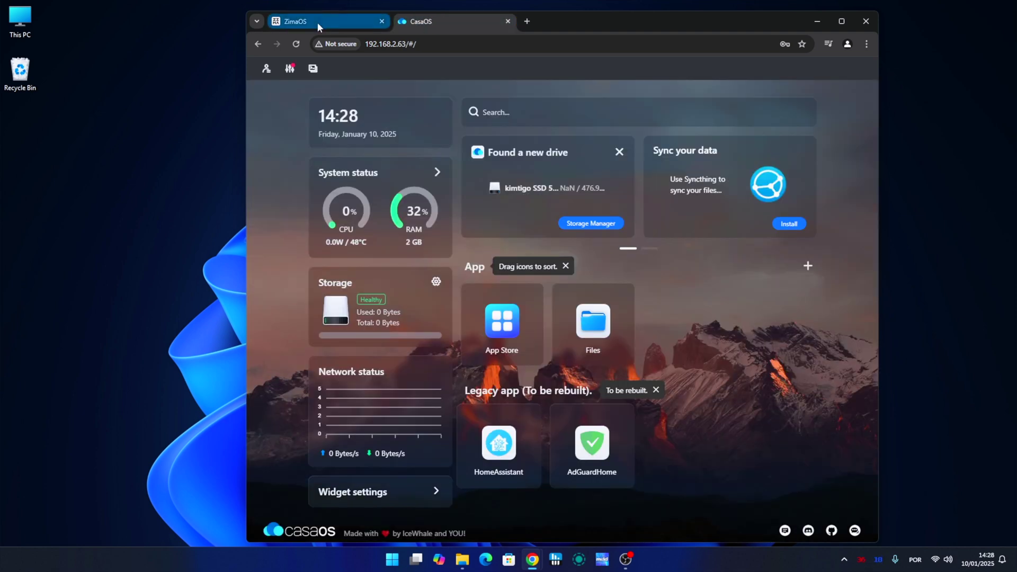
pyautogui.click(316, 22)
pyautogui.click(440, 19)
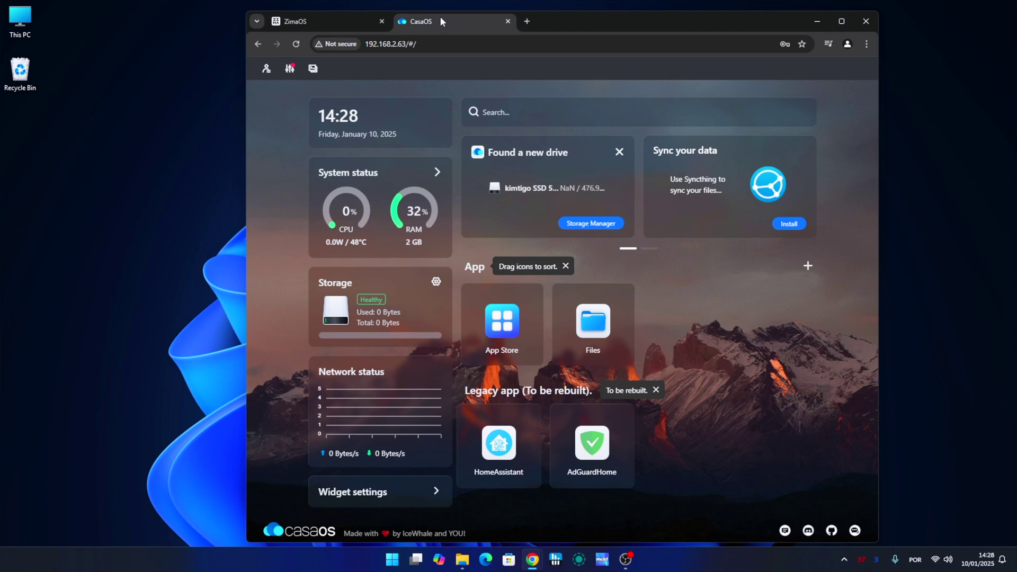
# Return to the ZimaOS dashboard and open its App Store.
pyautogui.click(318, 23)
pyautogui.click(452, 20)
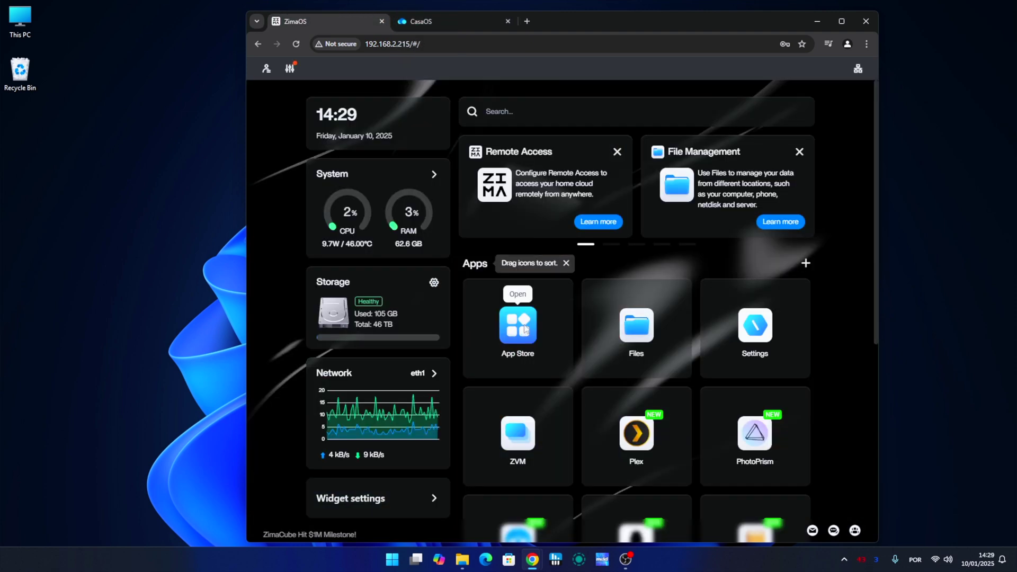
pyautogui.click(518, 325)
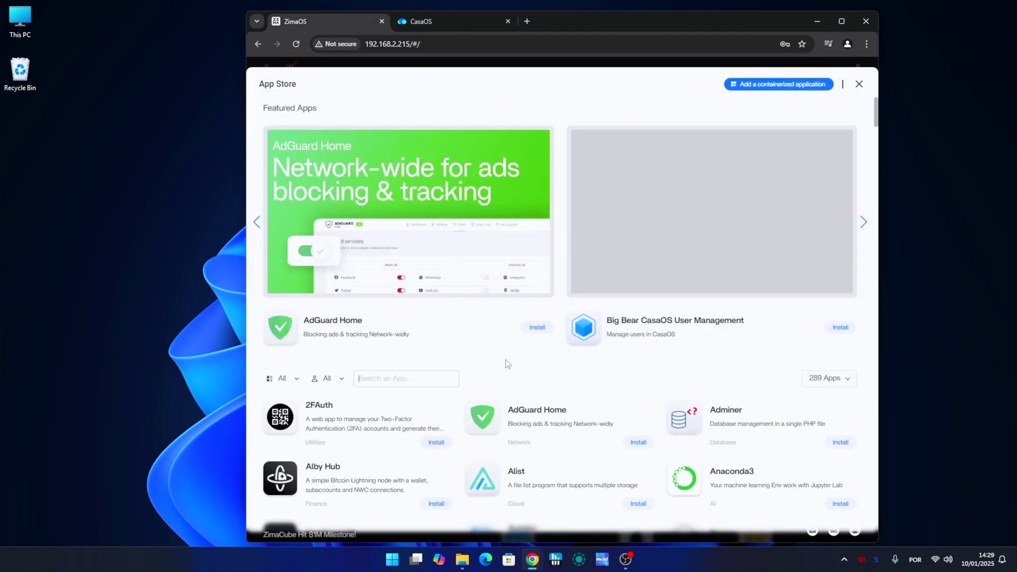
# Open the CasaOS App Store and scroll through its 286-app catalogue.
pyautogui.scroll(-3, 507, 364)
pyautogui.scroll(3, 507, 363)
pyautogui.click(435, 20)
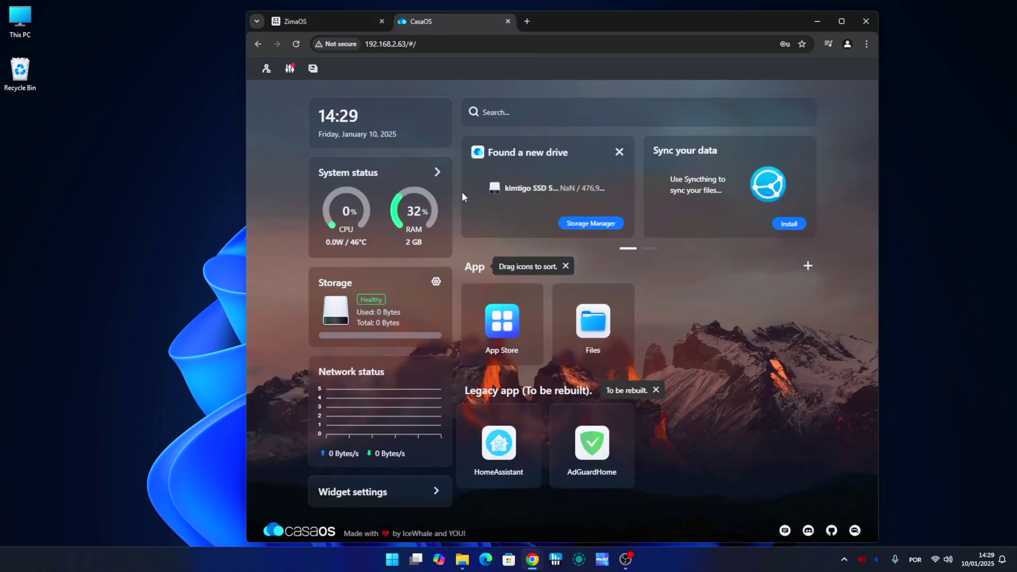
pyautogui.click(518, 309)
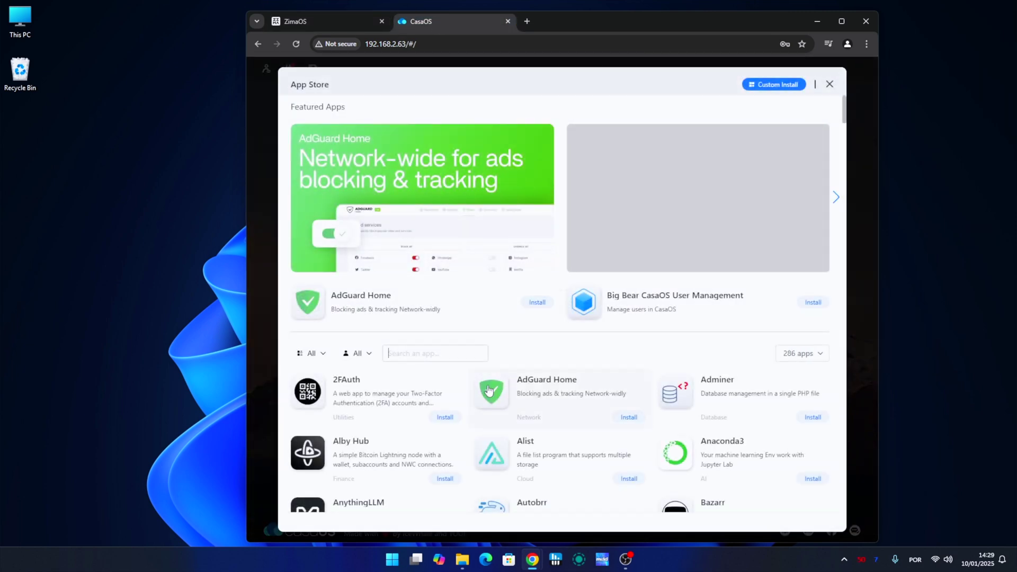
pyautogui.scroll(-7, 485, 389)
pyautogui.scroll(-15, 481, 391)
pyautogui.scroll(-7, 466, 381)
pyautogui.scroll(4, 456, 359)
pyautogui.scroll(-12, 456, 364)
pyautogui.scroll(-3, 457, 364)
pyautogui.scroll(7, 457, 364)
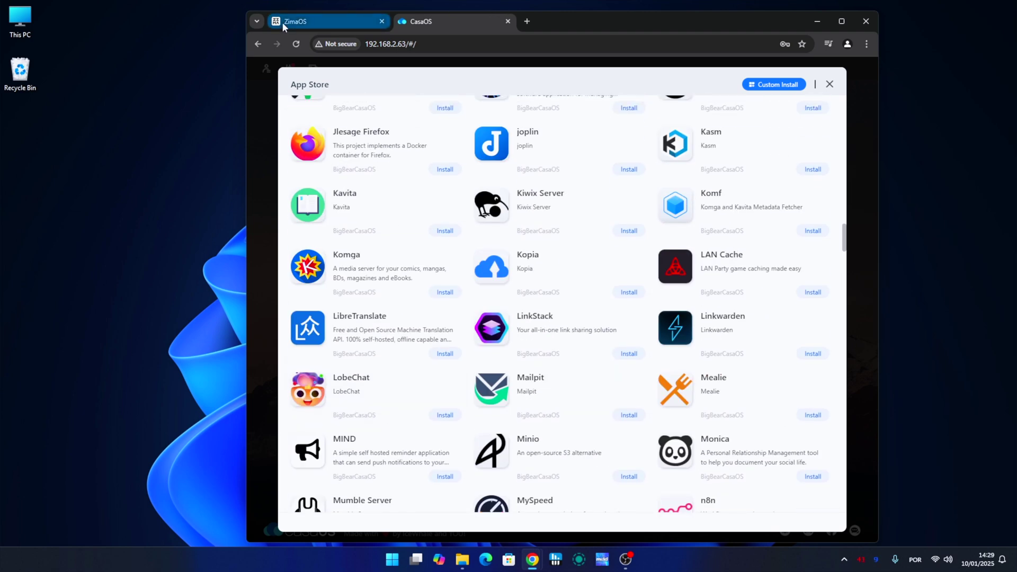
# Back in ZimaOS, scroll its 289-app catalogue, including AdGuard Home (HOST) and Audiobookshelf.
pyautogui.click(282, 21)
pyautogui.scroll(-4, 556, 377)
pyautogui.scroll(-20, 548, 374)
pyautogui.scroll(8, 523, 273)
pyautogui.scroll(10, 523, 273)
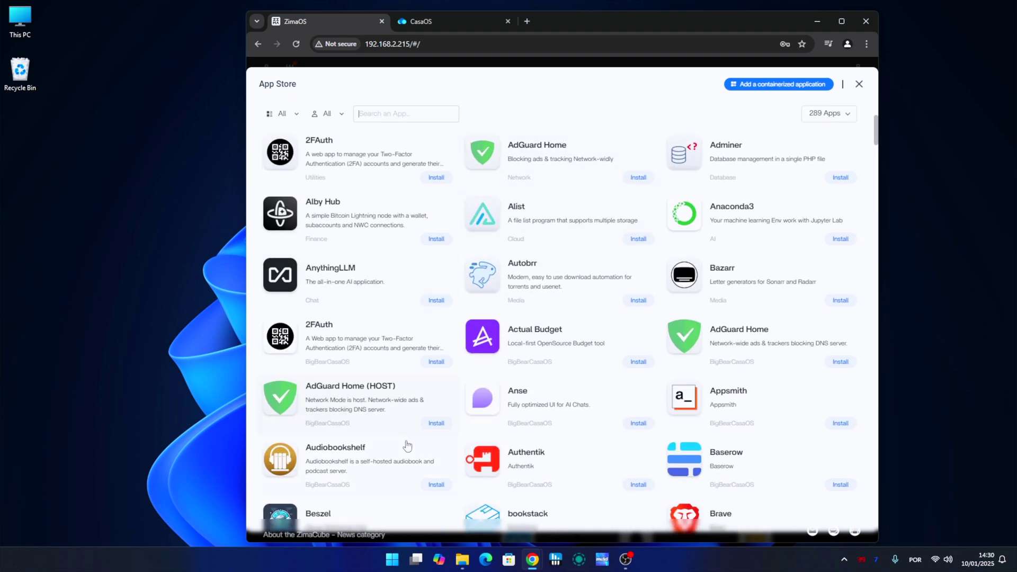
# Open the AdGuard Home (HOST) app details and start installing it.
pyautogui.click(386, 400)
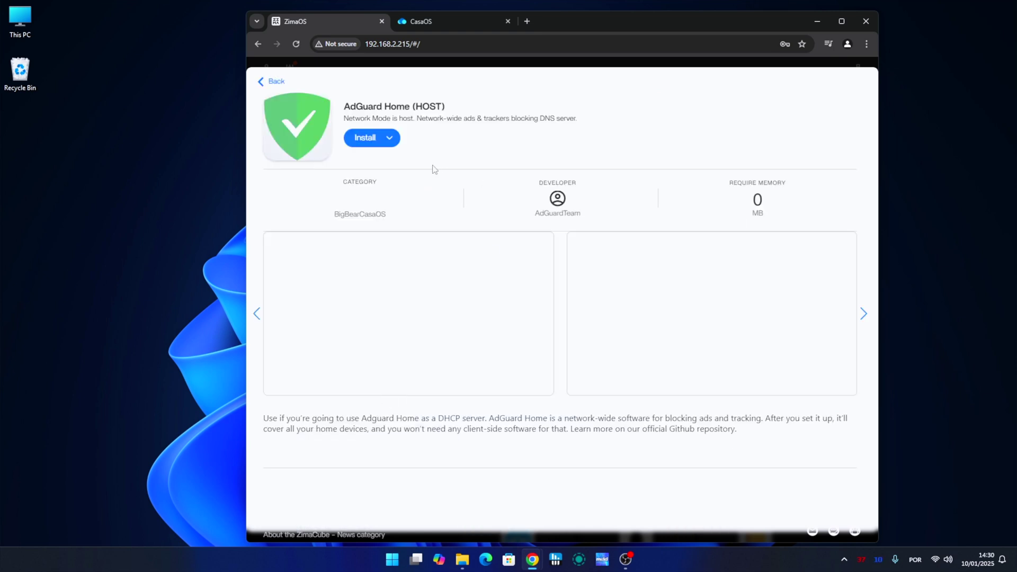
pyautogui.click(366, 139)
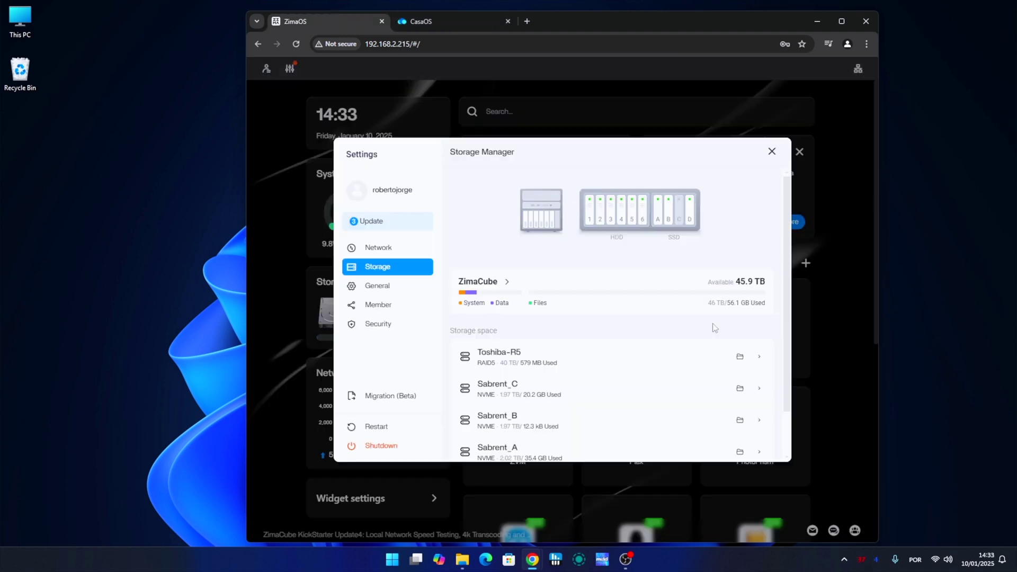
pyautogui.click(759, 357)
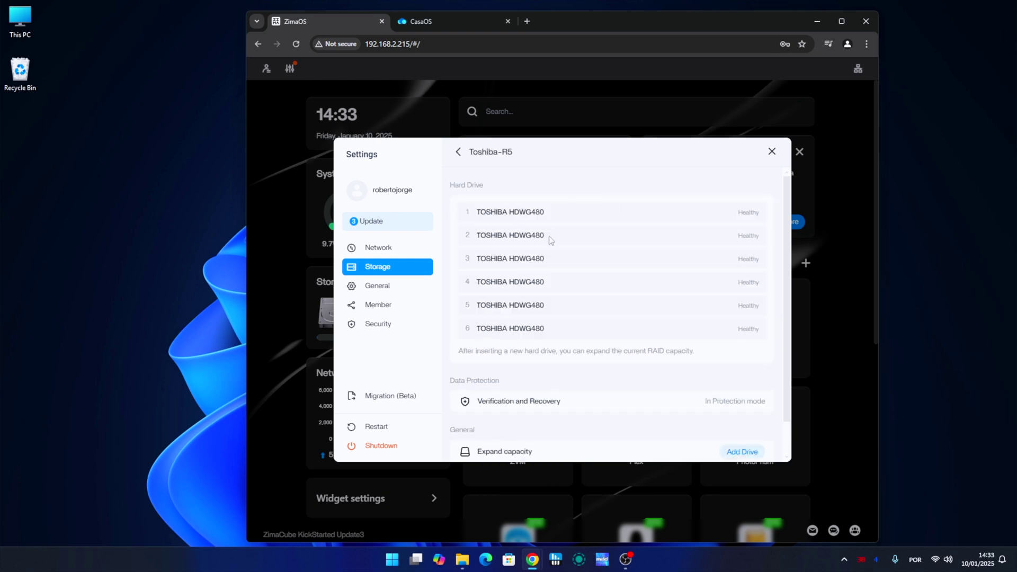
pyautogui.scroll(-1, 662, 323)
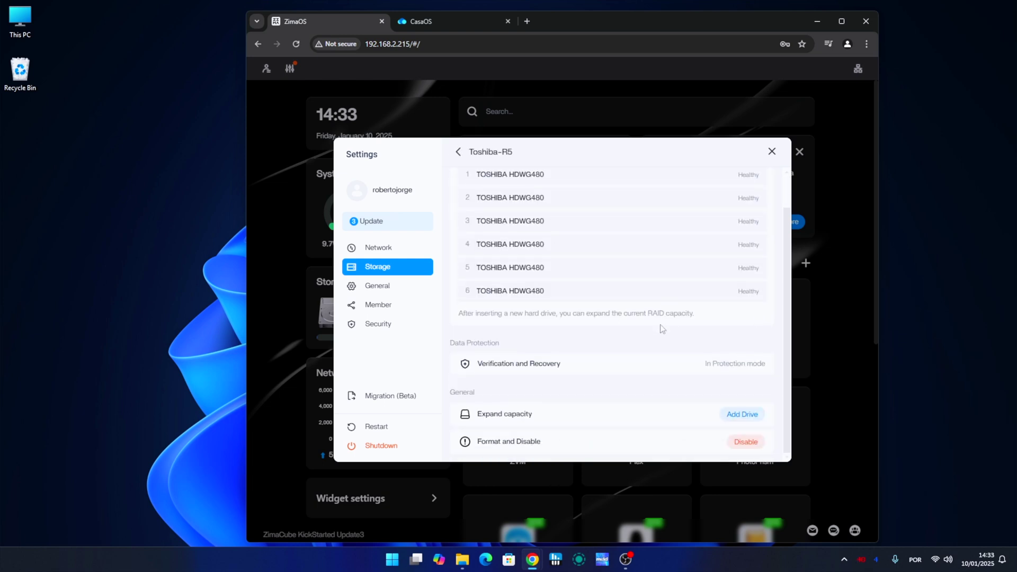
pyautogui.scroll(1, 661, 329)
pyautogui.scroll(-1, 682, 246)
pyautogui.click(740, 416)
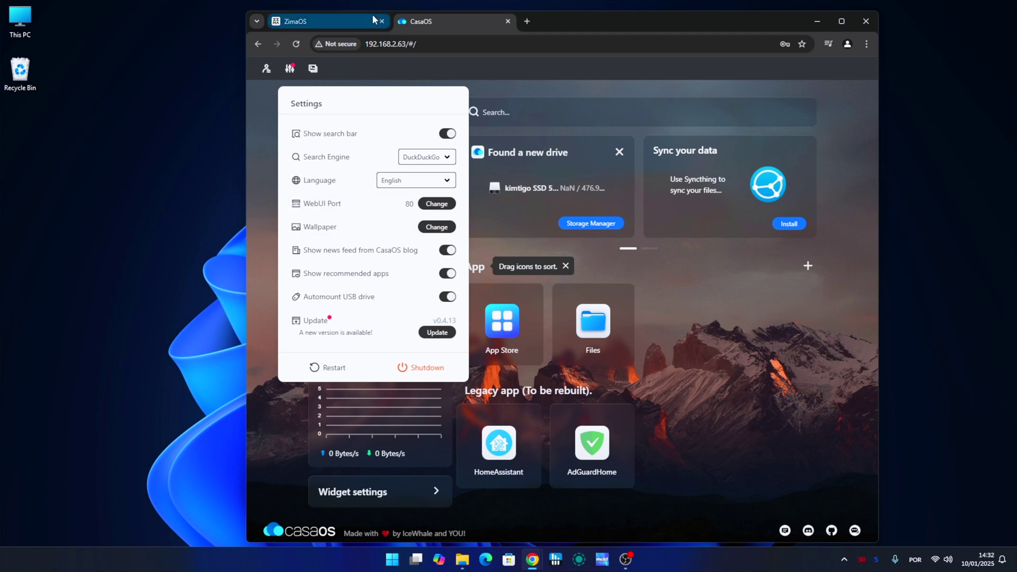
pyautogui.click(342, 23)
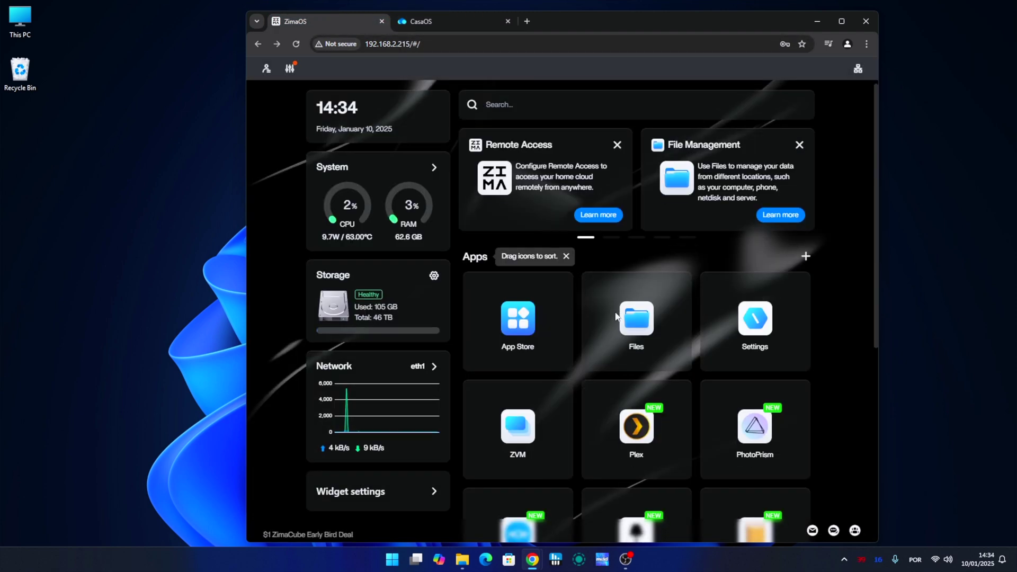
# Open PeerDrop from the app grid and attempt the macOS client download.
pyautogui.scroll(-5, 615, 308)
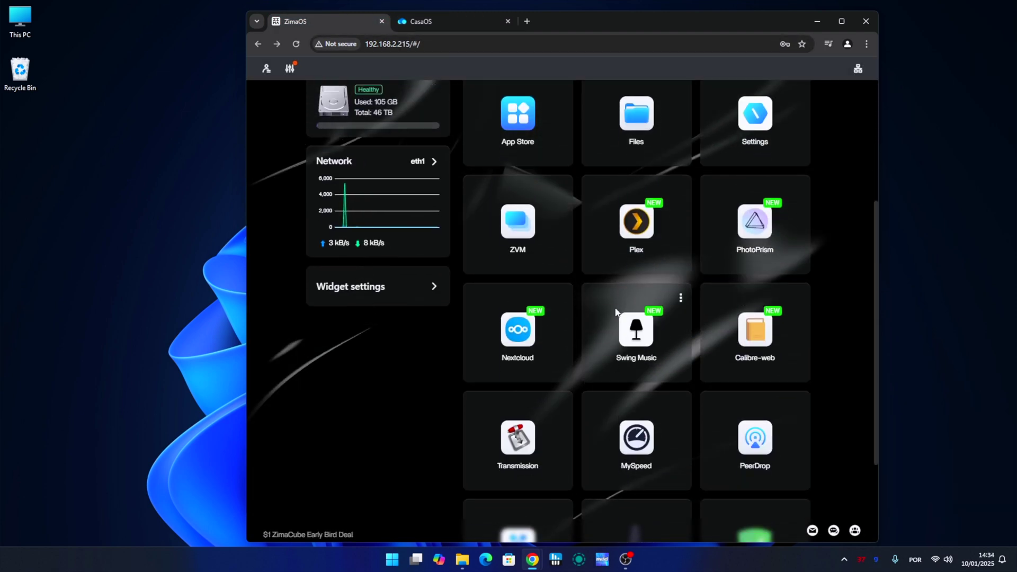
pyautogui.click(751, 433)
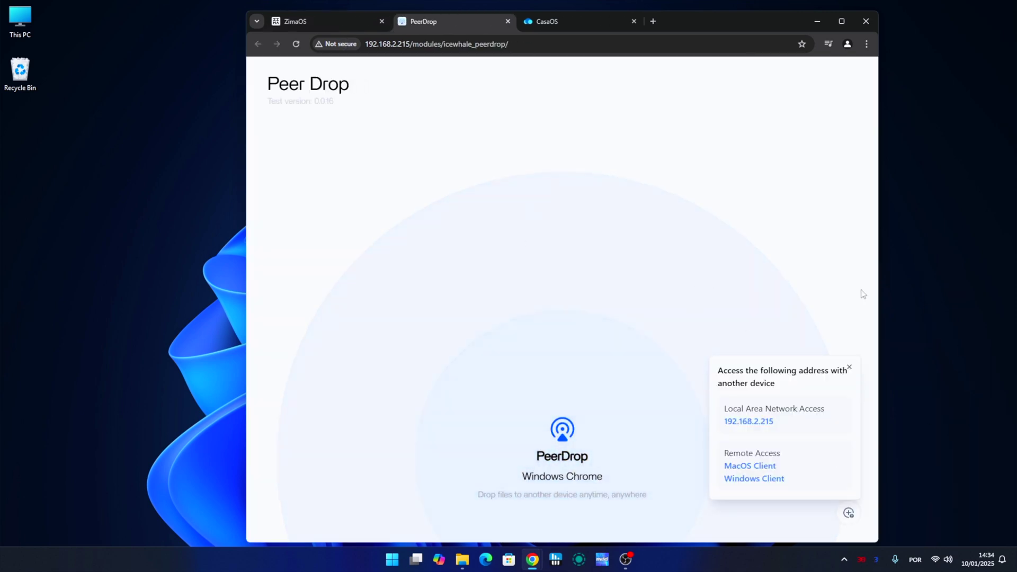
pyautogui.click(749, 466)
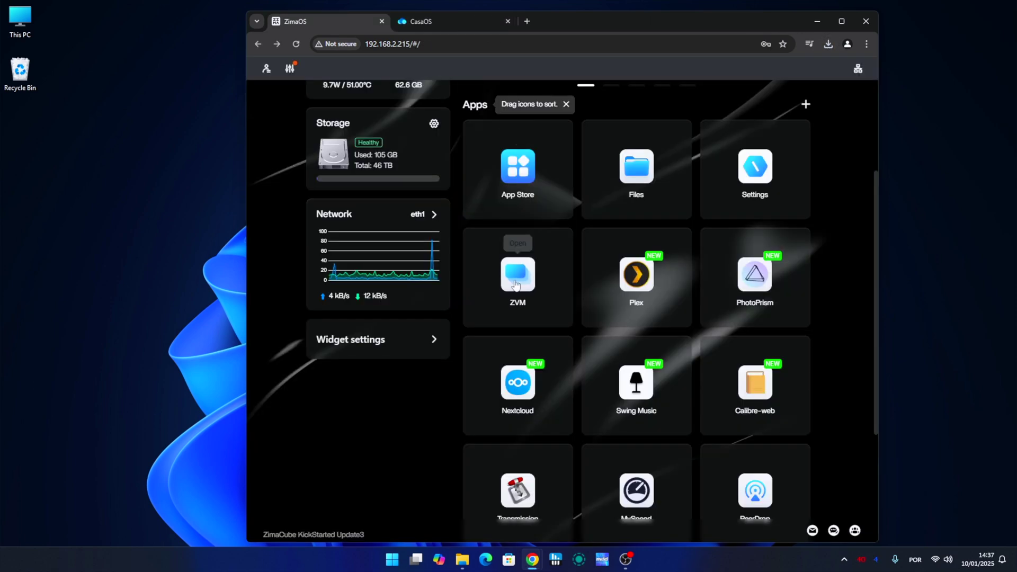
pyautogui.click(519, 273)
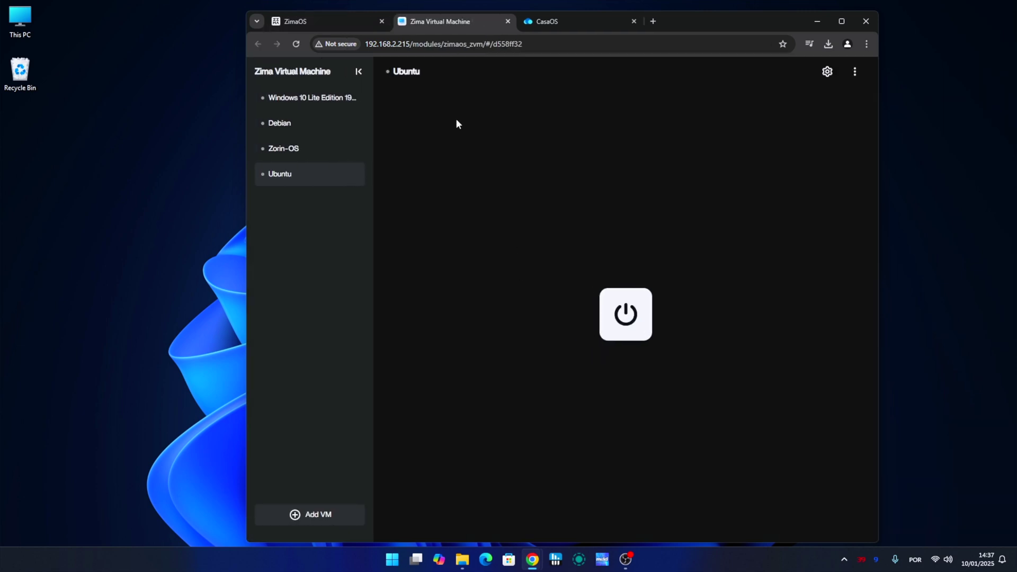
# View the Windows 10 Lite Edition and Zorin-OS VMs, opening Zorin's start menu.
pyautogui.click(286, 98)
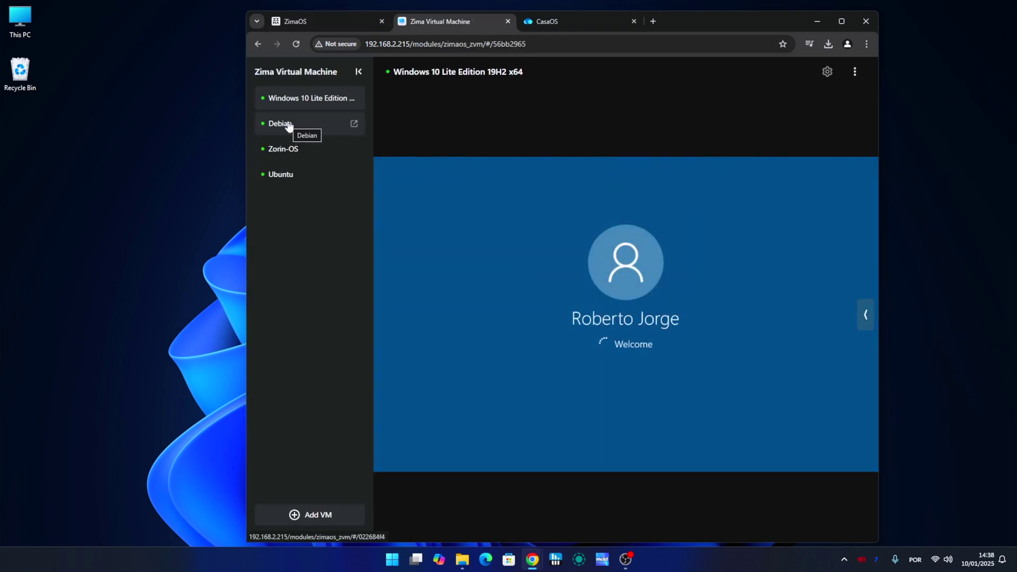
pyautogui.click(283, 149)
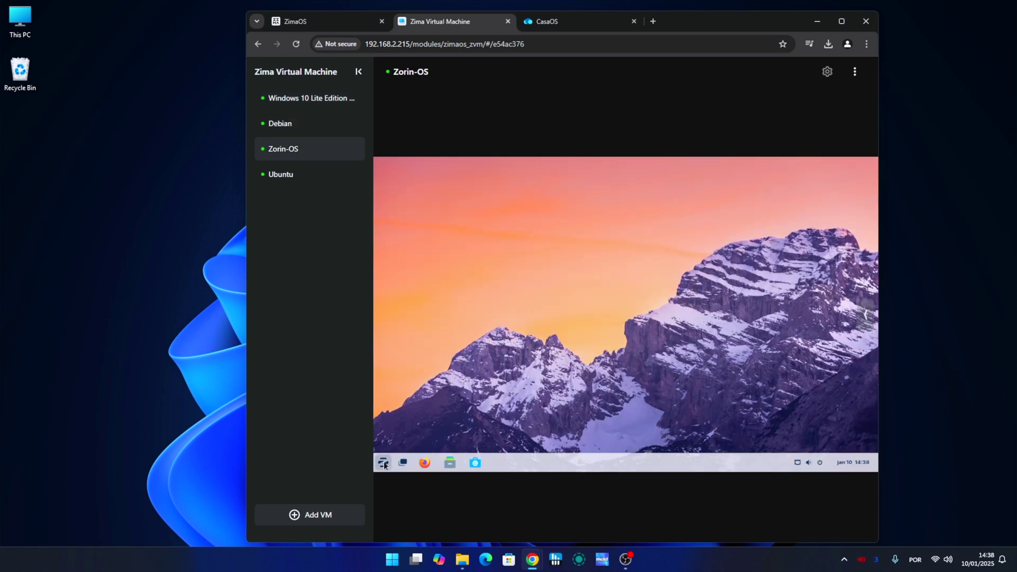
pyautogui.click(383, 463)
# Explore the Ubuntu VM's app grid and Settings, then switch to the Debian VM.
pyautogui.click(291, 181)
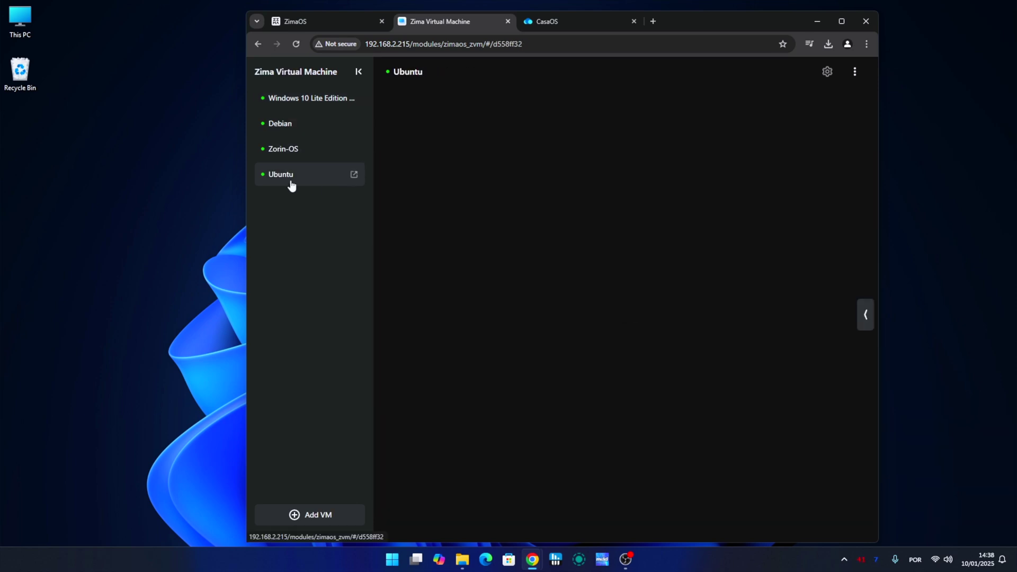
pyautogui.click(386, 458)
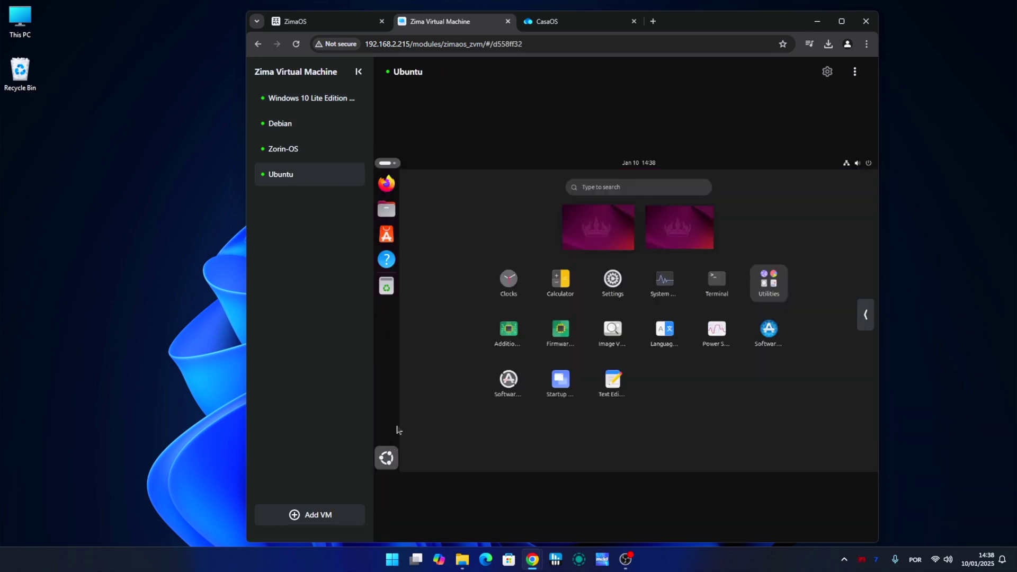
pyautogui.click(626, 366)
pyautogui.click(867, 307)
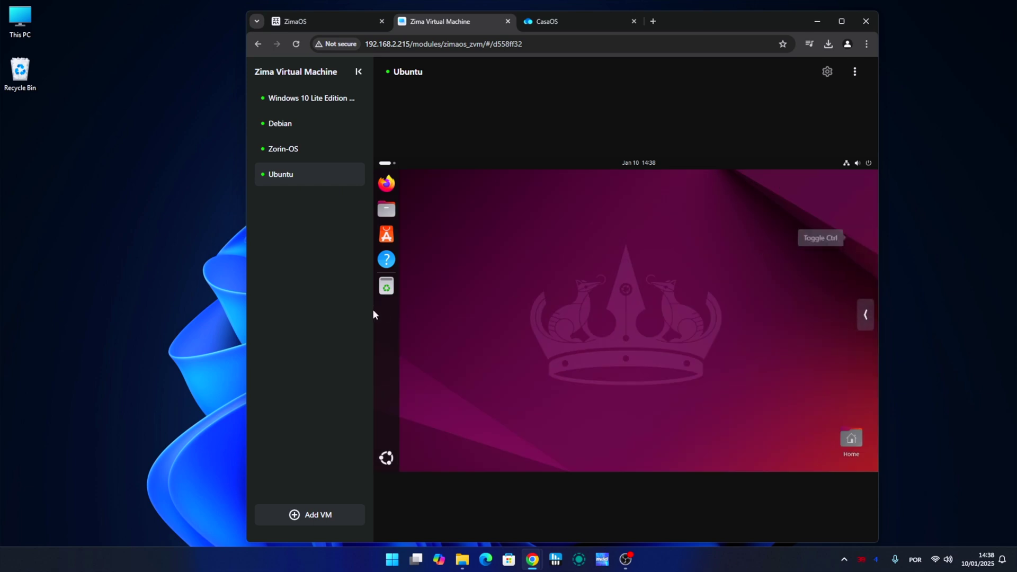
pyautogui.click(391, 459)
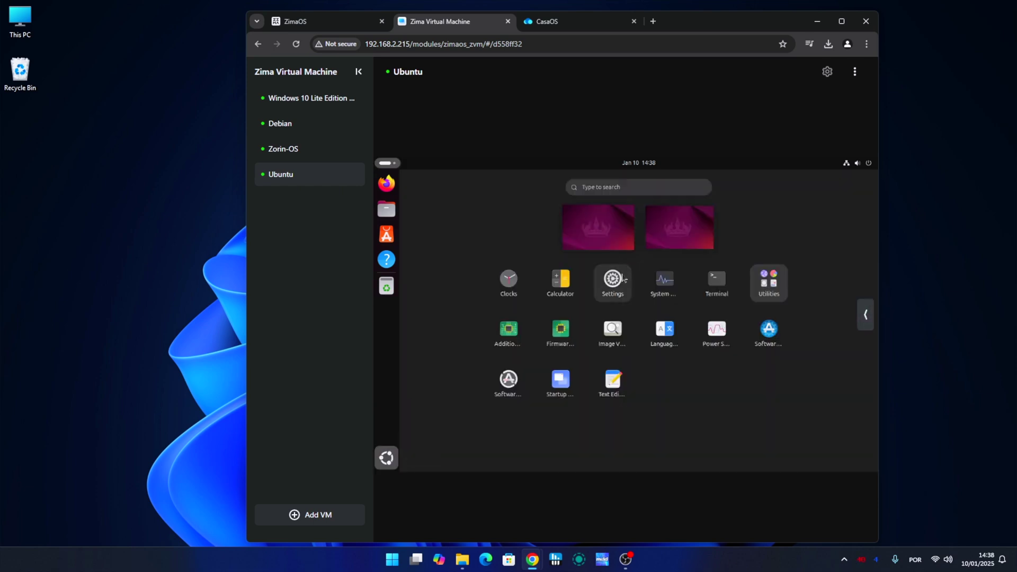
pyautogui.click(624, 279)
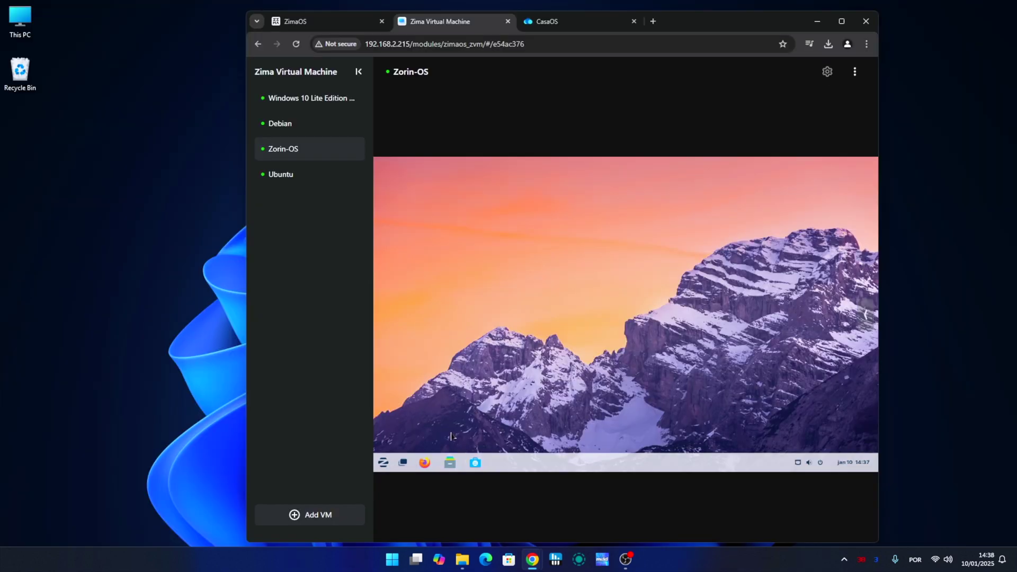
pyautogui.click(384, 463)
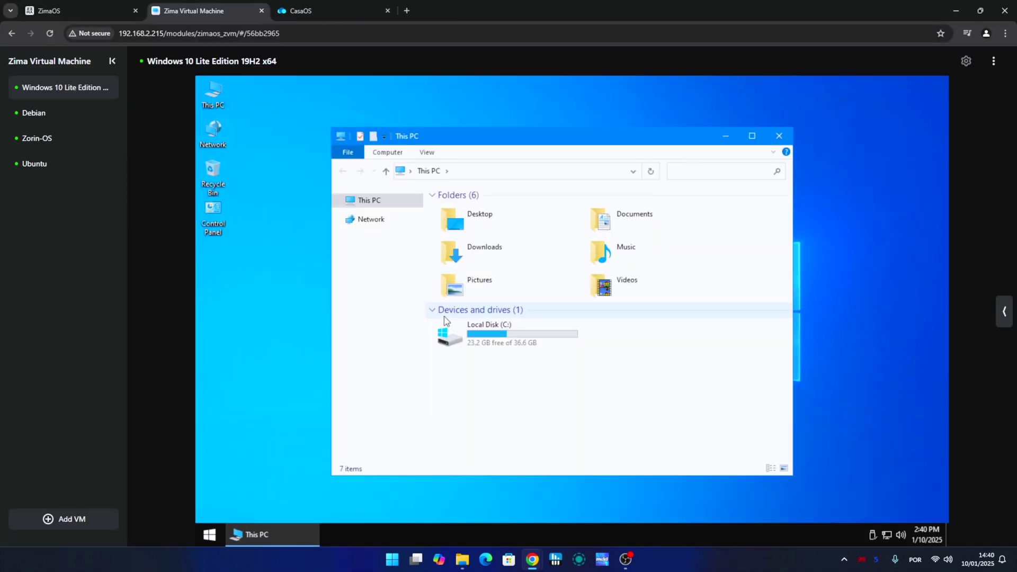
pyautogui.doubleClick(466, 324)
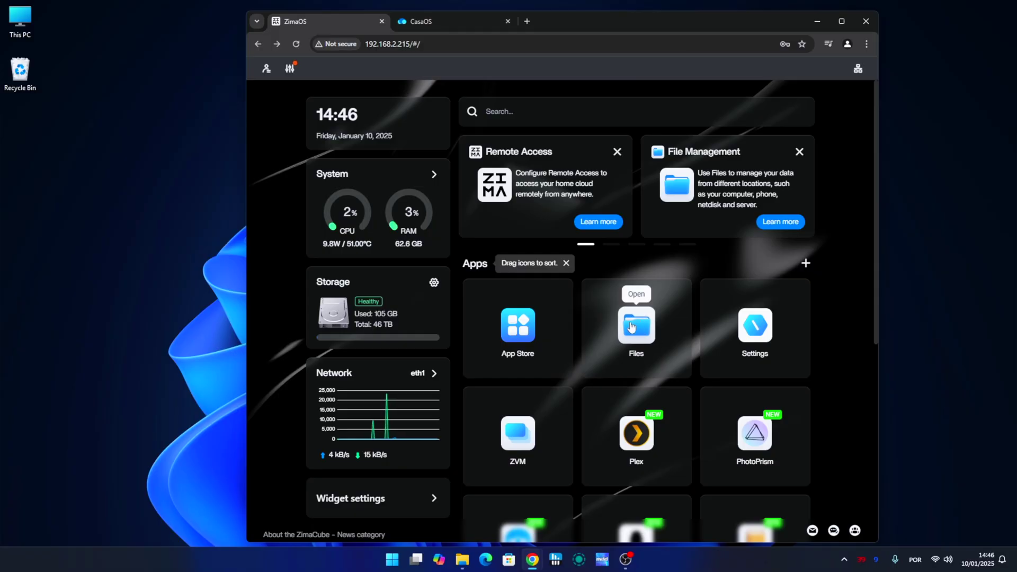
# Open the Files app in ZimaOS and then in CasaOS.
pyautogui.click(632, 327)
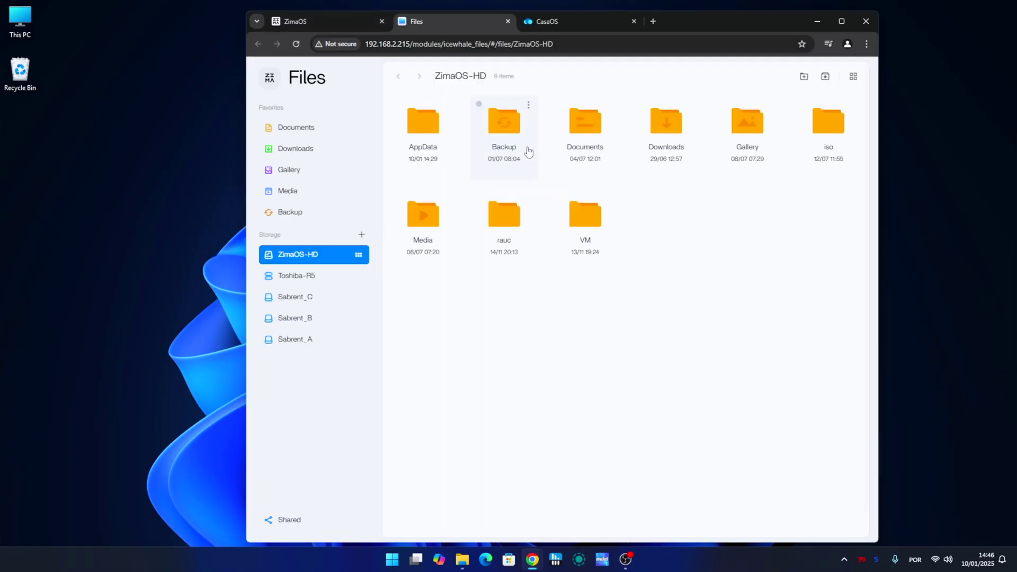
pyautogui.click(555, 22)
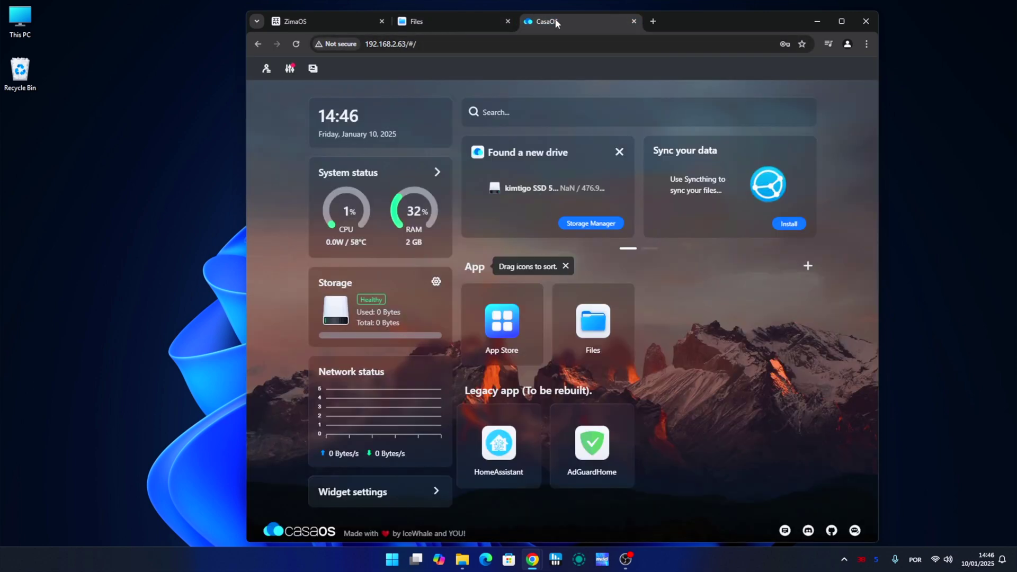
pyautogui.click(601, 325)
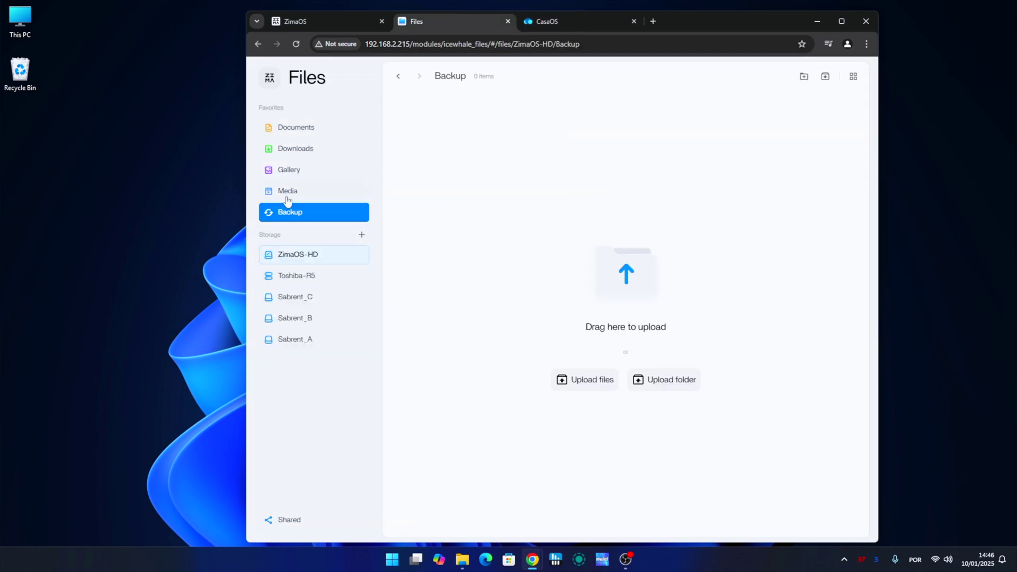
# Browse CasaOS's Gallery, Documents, Toshiba-R5 and ZimaOS-HD locations and add-storage options, then open settings.
pyautogui.click(289, 169)
pyautogui.click(294, 128)
pyautogui.click(296, 276)
pyautogui.click(298, 255)
pyautogui.click(362, 235)
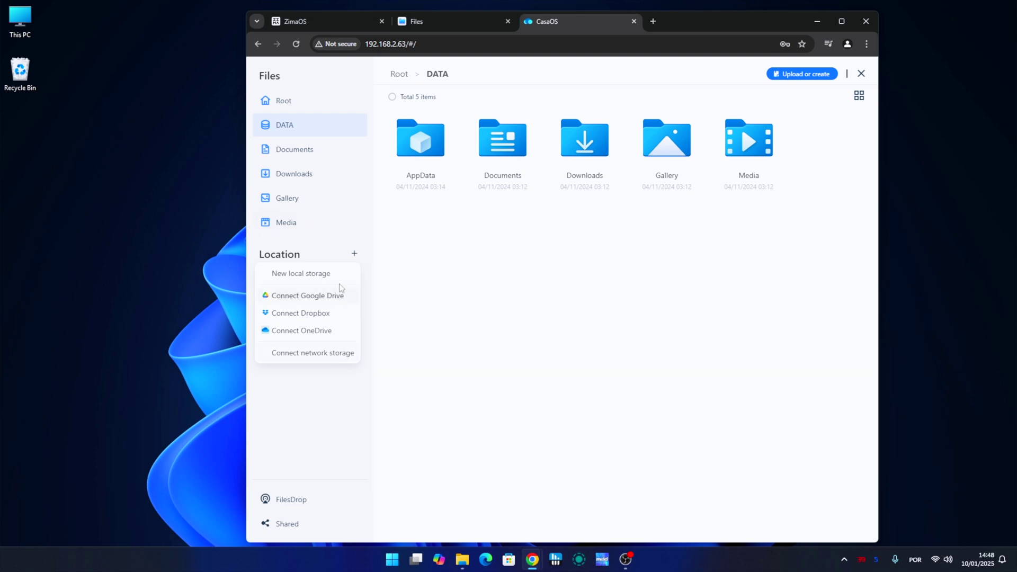
pyautogui.click(290, 69)
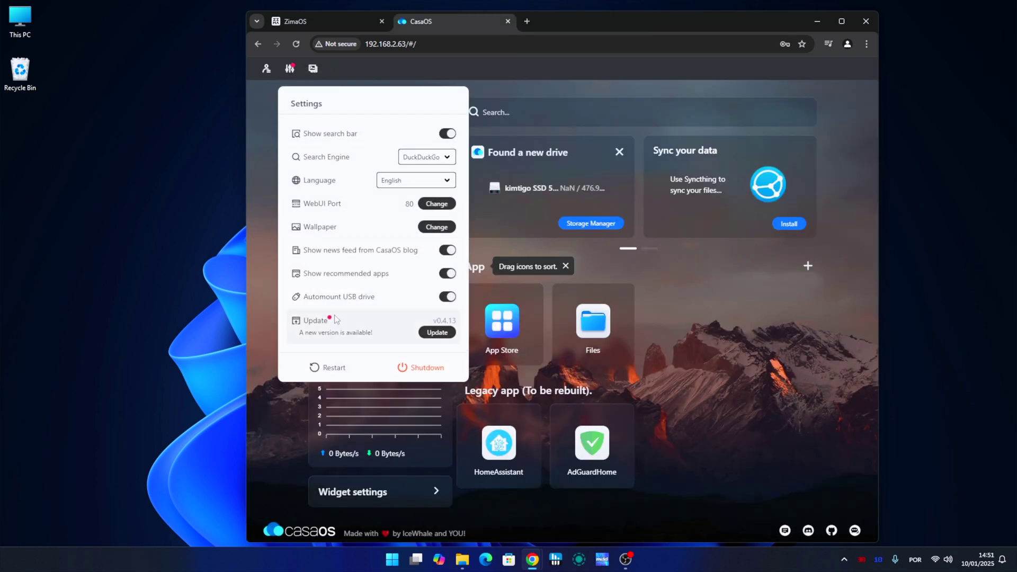
# Open ZimaOS settings to the Member page and begin creating a new member.
pyautogui.click(267, 69)
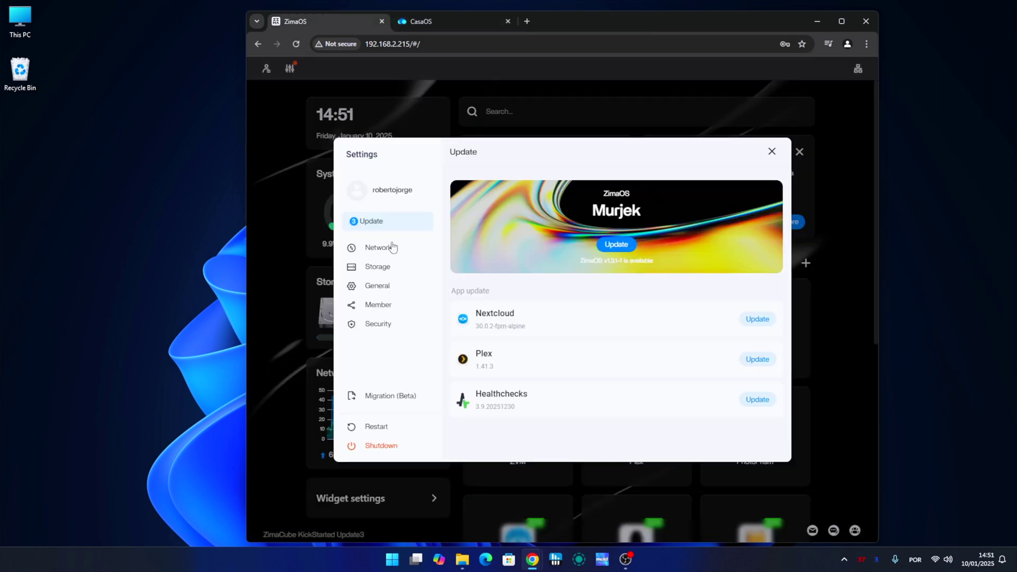
pyautogui.click(390, 304)
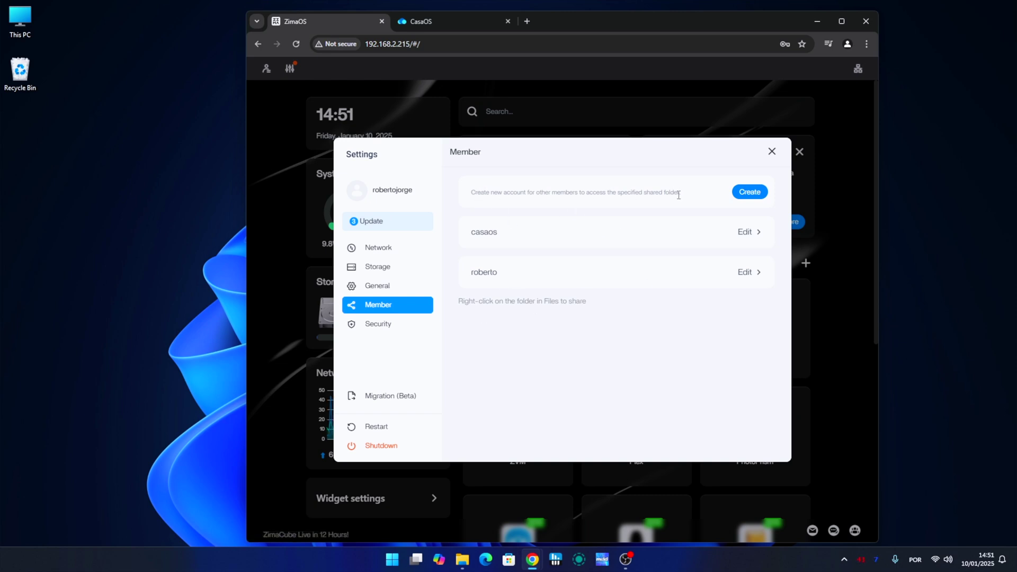
pyautogui.click(747, 196)
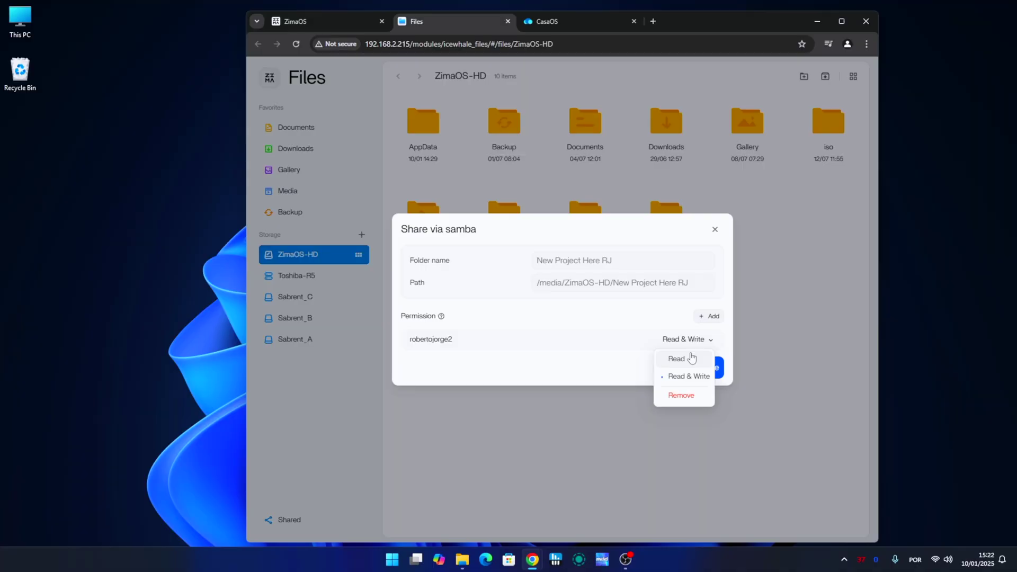
# Keep Read & Write permission and create the Samba share for New Project Here RJ.
pyautogui.click(502, 318)
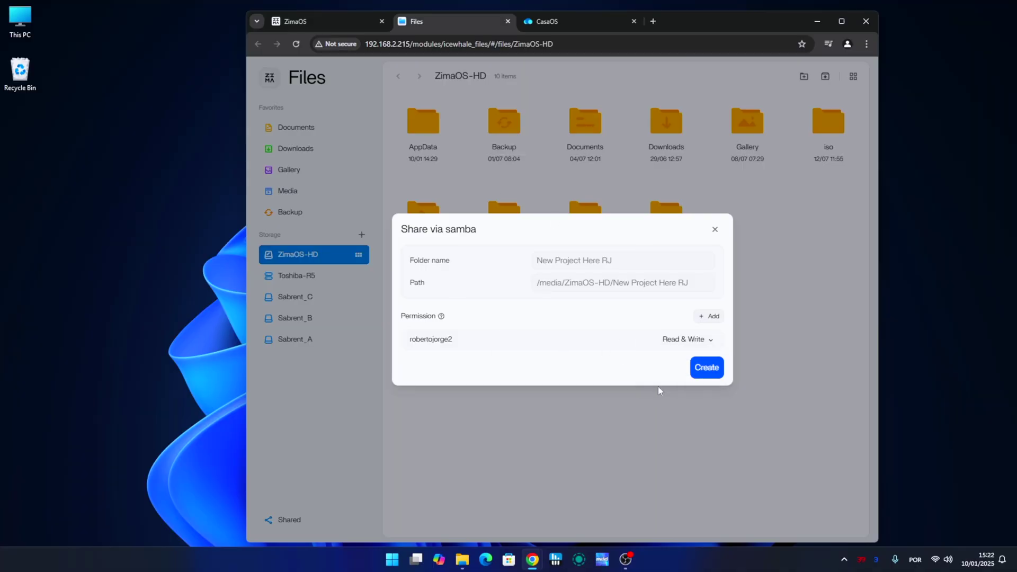
pyautogui.click(708, 371)
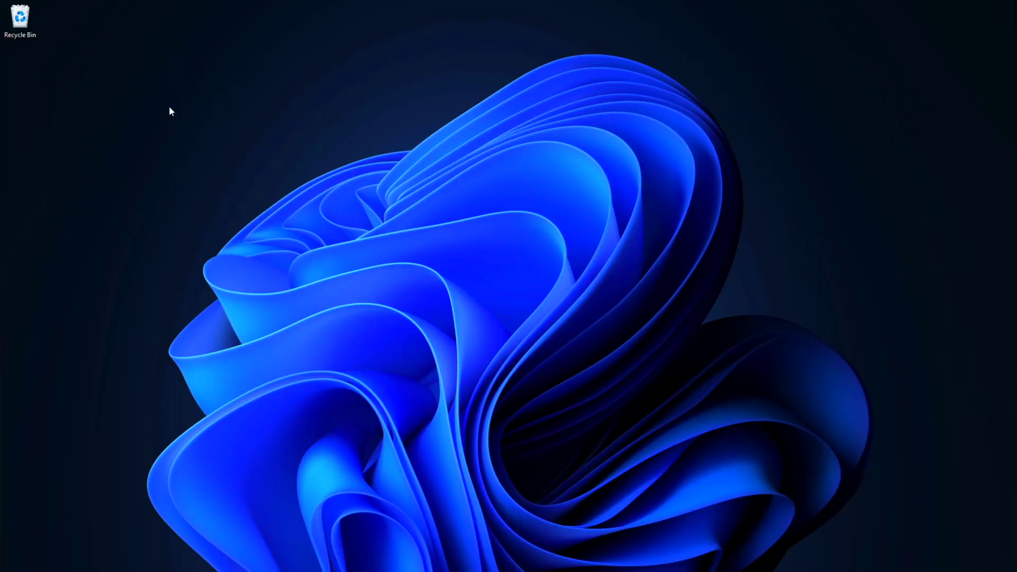
# Reach Windows activation via Personalize > Themes, then pay EUR 20.1 for a Windows 11 Pro key.
pyautogui.rightClick(170, 107)
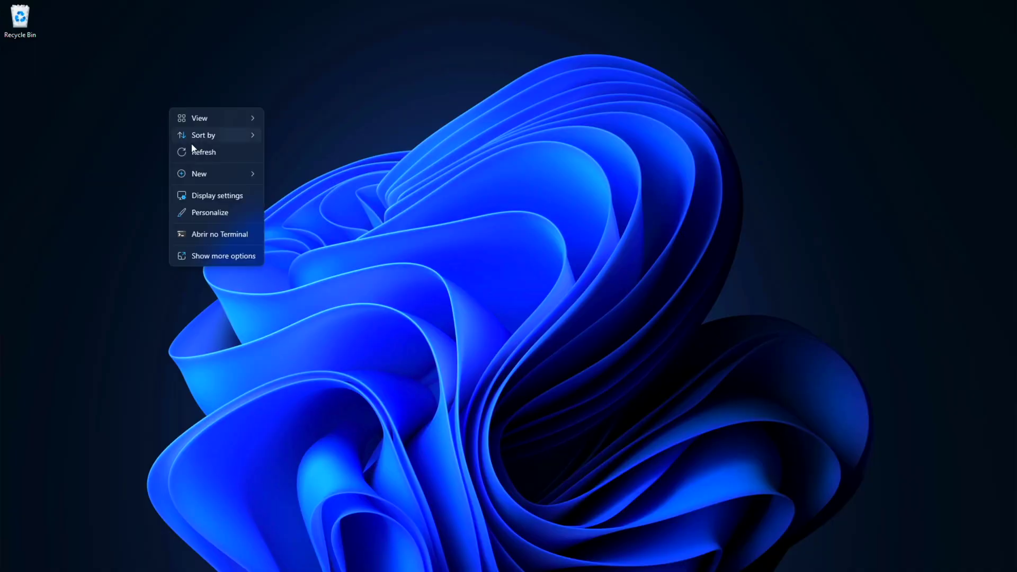
pyautogui.click(202, 212)
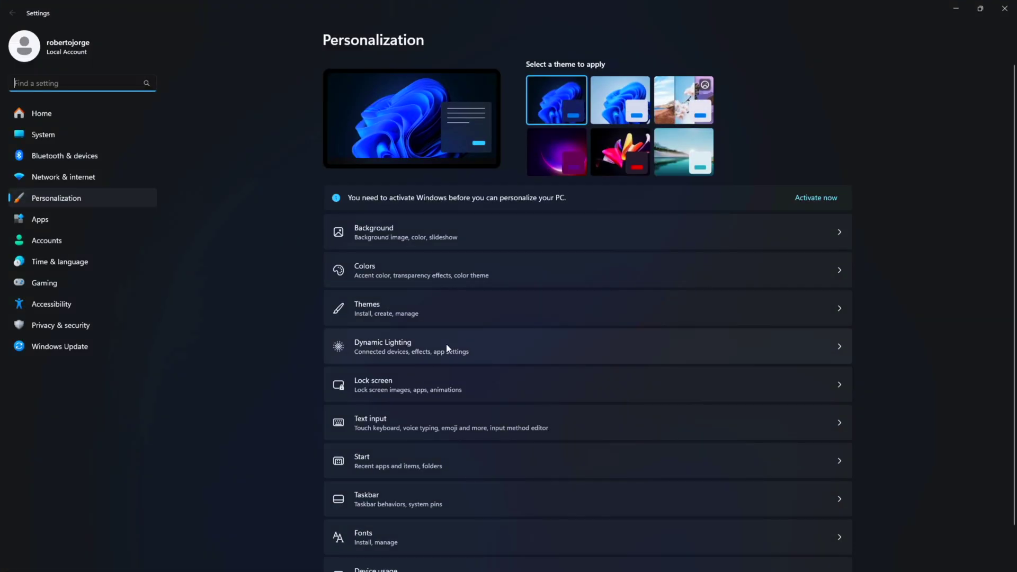
pyautogui.click(384, 321)
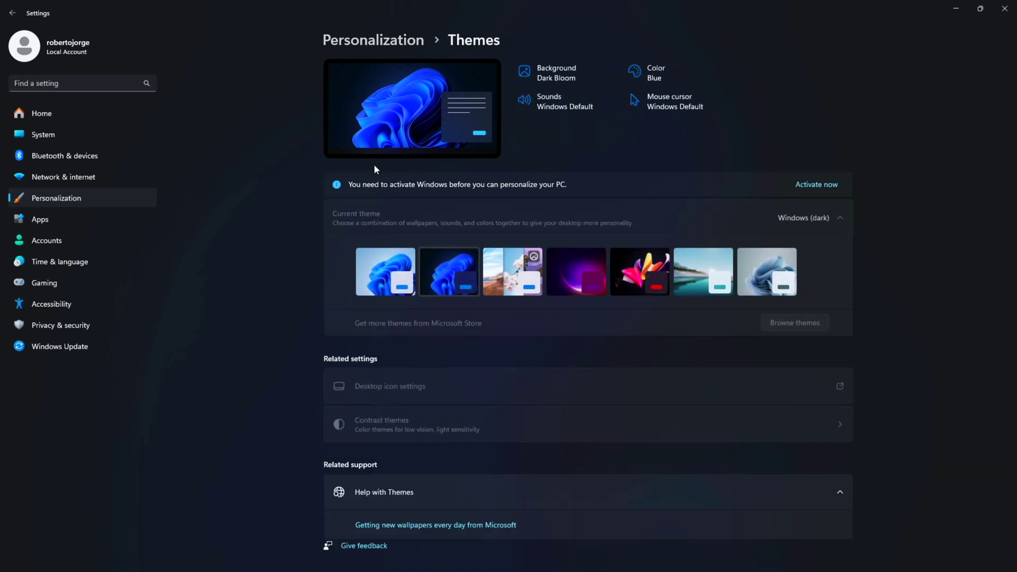
pyautogui.click(820, 184)
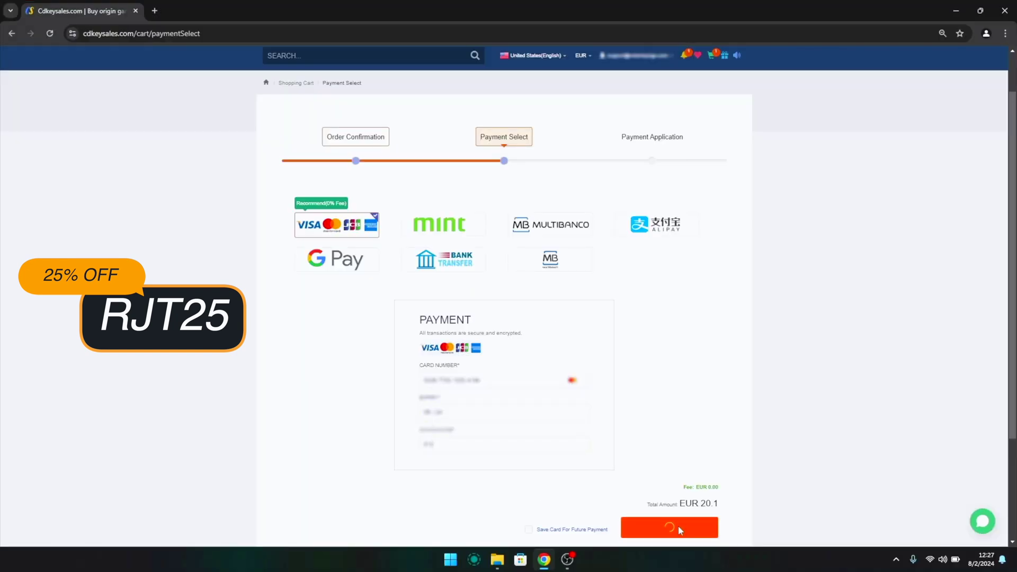
pyautogui.click(669, 528)
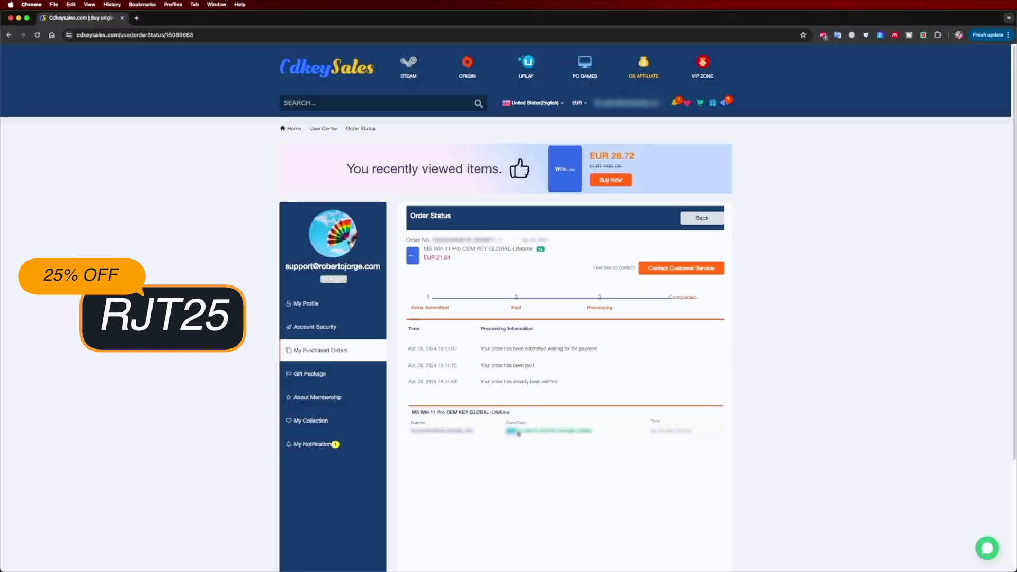